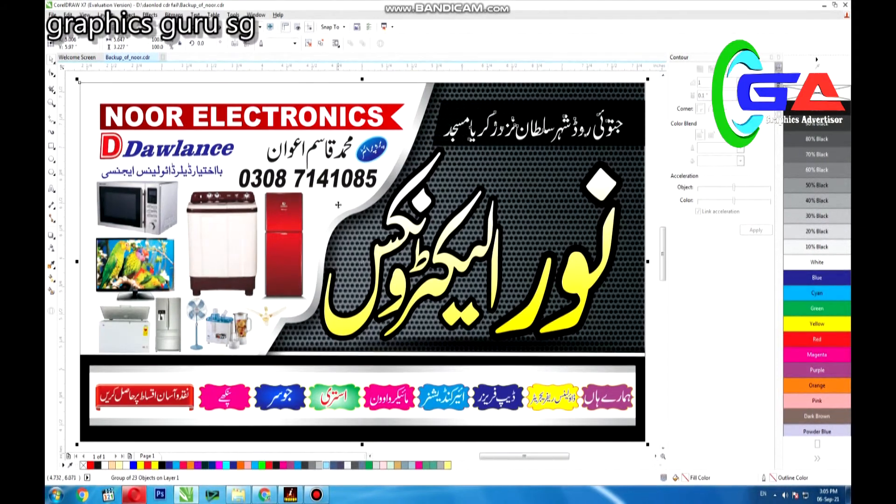
Step: Ungroup the whole banner artwork into separate objects
{"action": "left_click", "coordinate": [309, 44]}
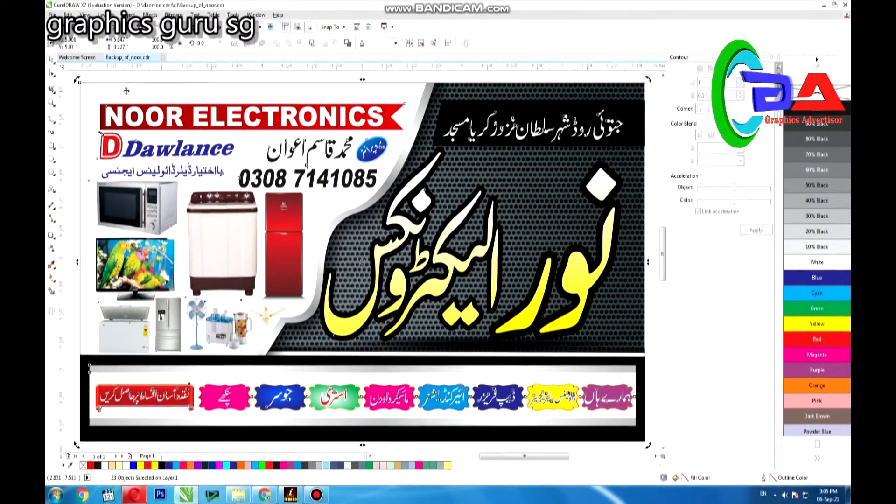
{"action": "left_click", "coordinate": [88, 103]}
{"action": "left_click", "coordinate": [50, 61]}
Step: Fill the NOOR ELECTRONICS heading letters with a vertical gradient running from yellow at the top to white at the bottom
{"action": "left_click", "coordinate": [278, 132]}
{"action": "left_click", "coordinate": [272, 213]}
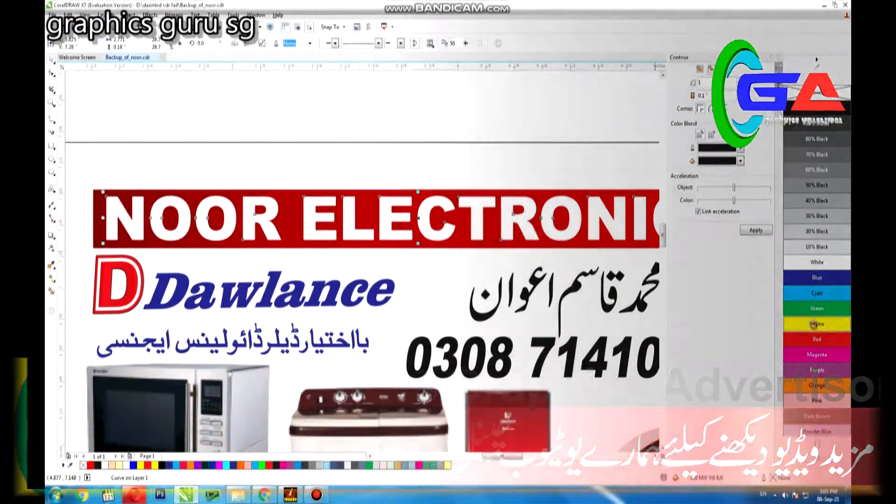
{"action": "left_click", "coordinate": [815, 324]}
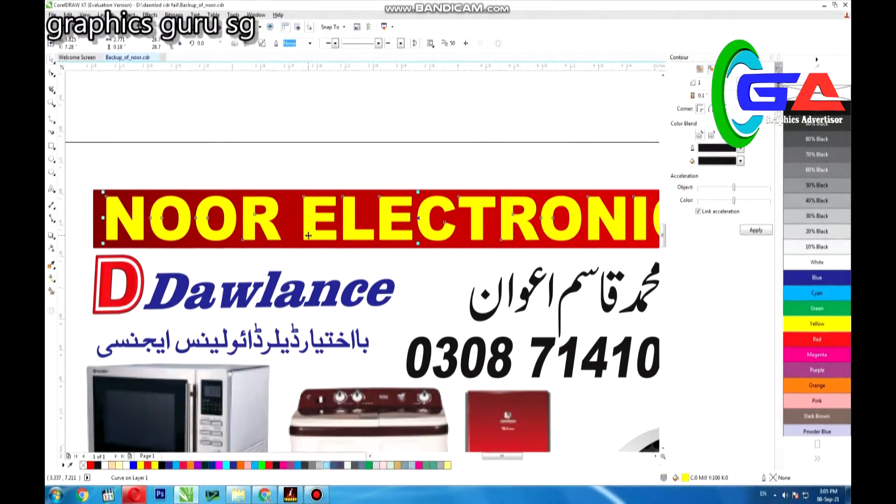
{"action": "left_click", "coordinate": [51, 279]}
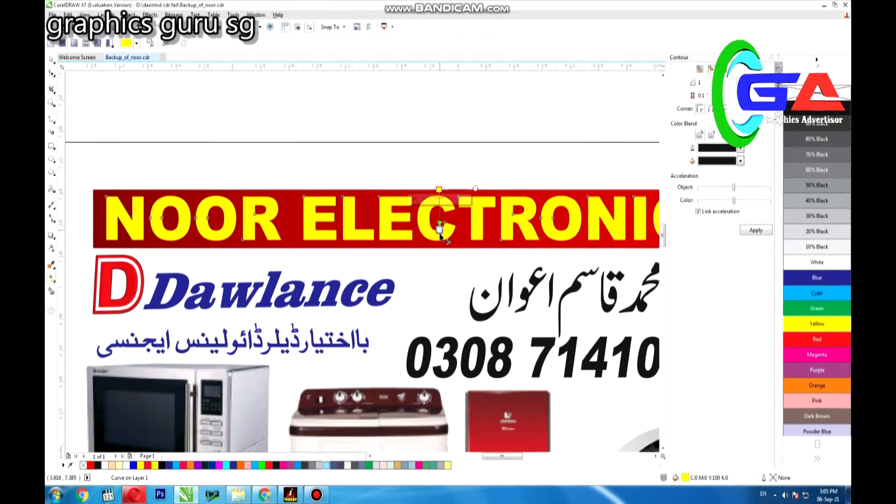
{"action": "left_click_drag", "start_coordinate": [439, 190], "coordinate": [440, 231]}
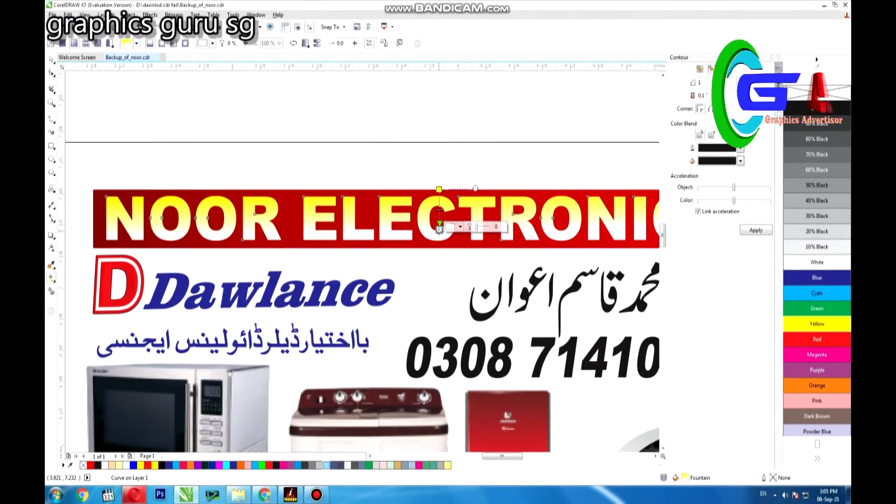
Step: Give the NOOR ELECTRONICS heading a black outline with a width of 0.75 pt
{"action": "key", "text": "F12"}
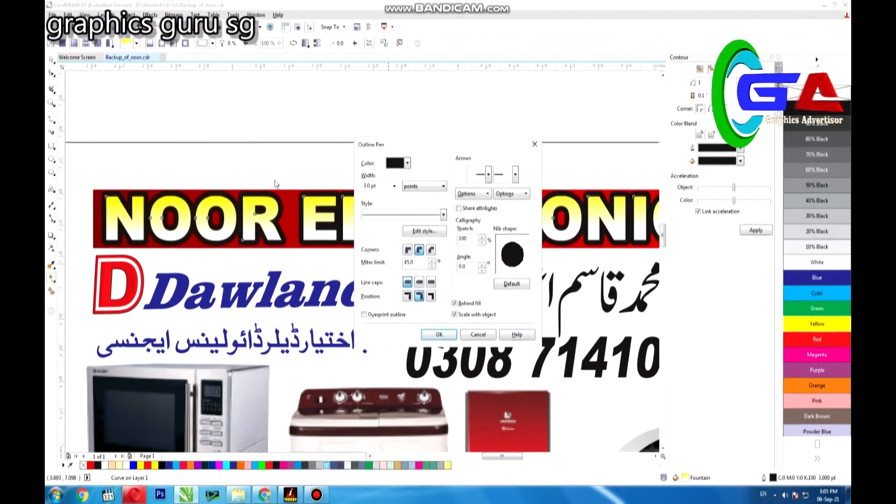
{"action": "left_click", "coordinate": [395, 186]}
{"action": "left_click", "coordinate": [382, 214]}
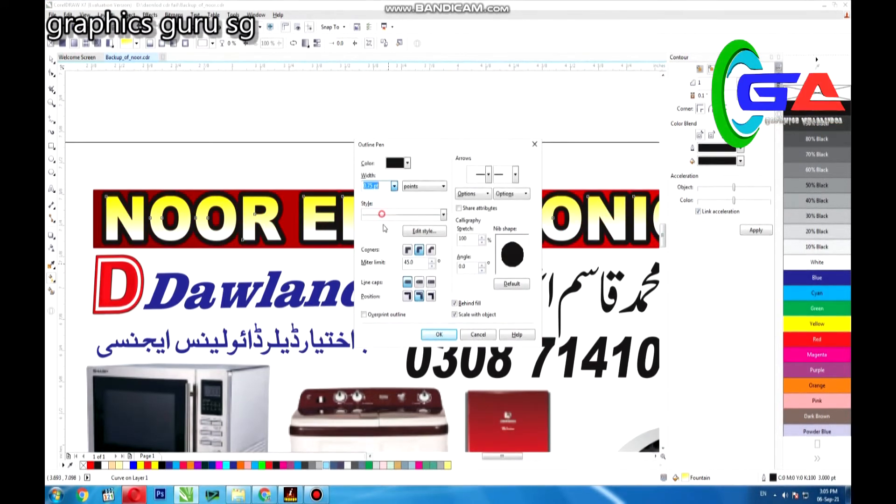
{"action": "left_click", "coordinate": [438, 335]}
{"action": "left_click", "coordinate": [276, 138]}
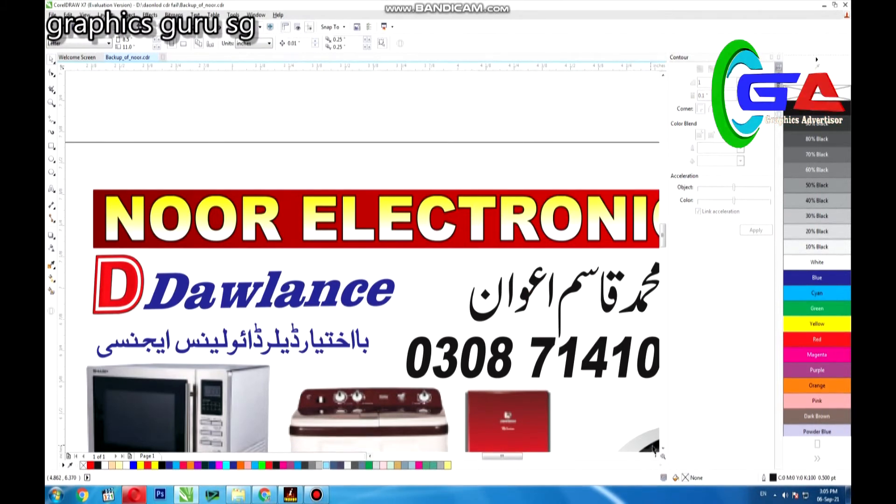
Step: Shift the letters of the Urdu proprietor's name above the phone number to the right to tighten their spacing
{"action": "scroll", "coordinate": [652, 450], "scroll_direction": "right", "scroll_amount": 3}
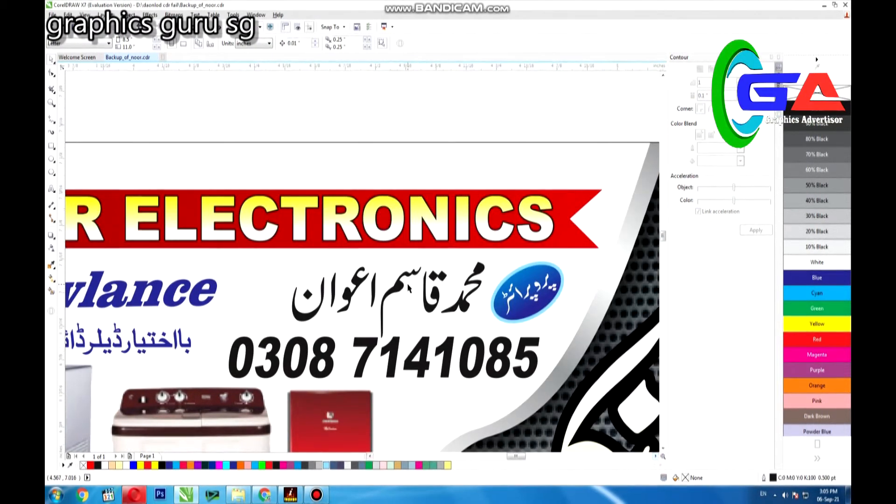
{"action": "scroll", "coordinate": [408, 287], "scroll_direction": "up", "scroll_amount": 2}
{"action": "left_click", "coordinate": [399, 286]}
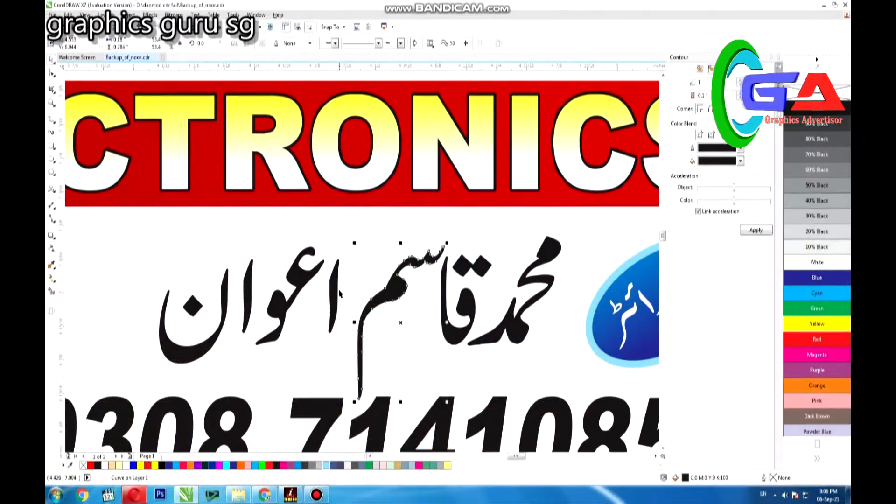
{"action": "left_click_drag", "start_coordinate": [338, 290], "coordinate": [358, 277]}
{"action": "left_click_drag", "start_coordinate": [299, 286], "coordinate": [321, 286]}
{"action": "left_click_drag", "start_coordinate": [252, 292], "coordinate": [286, 279]}
{"action": "scroll", "coordinate": [282, 277], "scroll_direction": "up", "scroll_amount": 2}
{"action": "scroll", "coordinate": [281, 277], "scroll_direction": "up", "scroll_amount": 1}
{"action": "scroll", "coordinate": [279, 278], "scroll_direction": "down", "scroll_amount": 1}
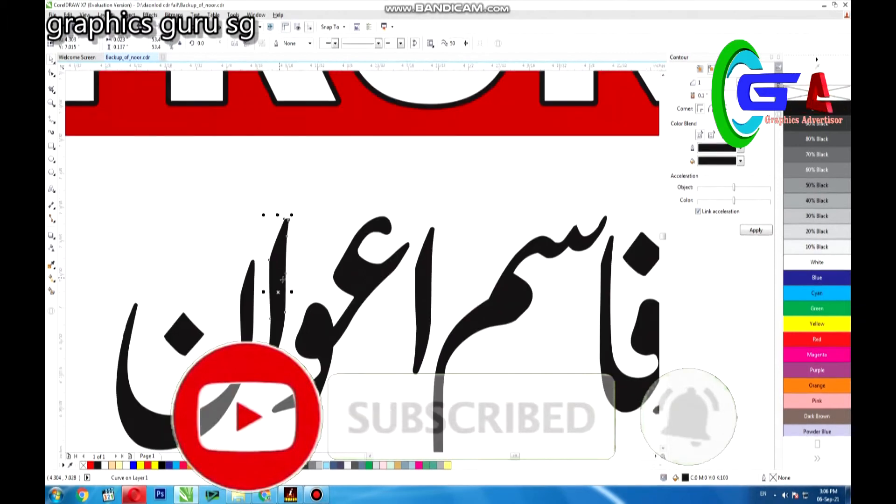
{"action": "scroll", "coordinate": [279, 278], "scroll_direction": "down", "scroll_amount": 4}
{"action": "left_click_drag", "start_coordinate": [210, 163], "coordinate": [366, 310]}
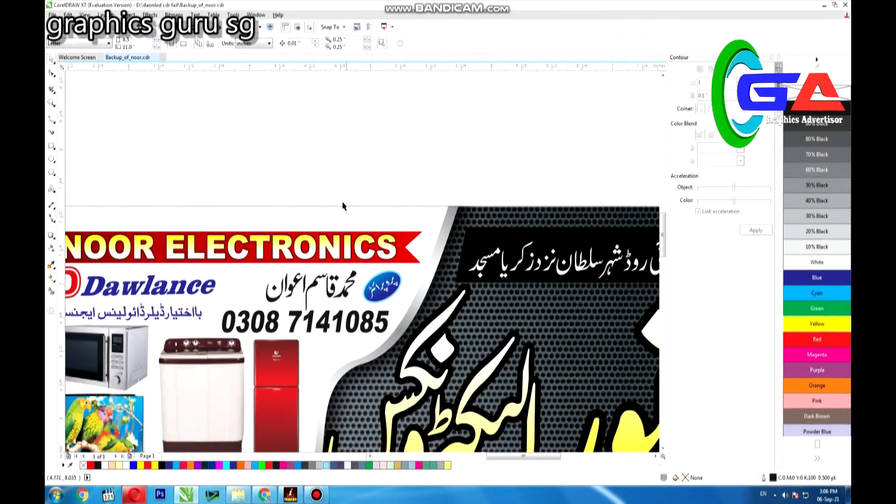
{"action": "left_click", "coordinate": [323, 313]}
{"action": "scroll", "coordinate": [321, 307], "scroll_direction": "up", "scroll_amount": 2}
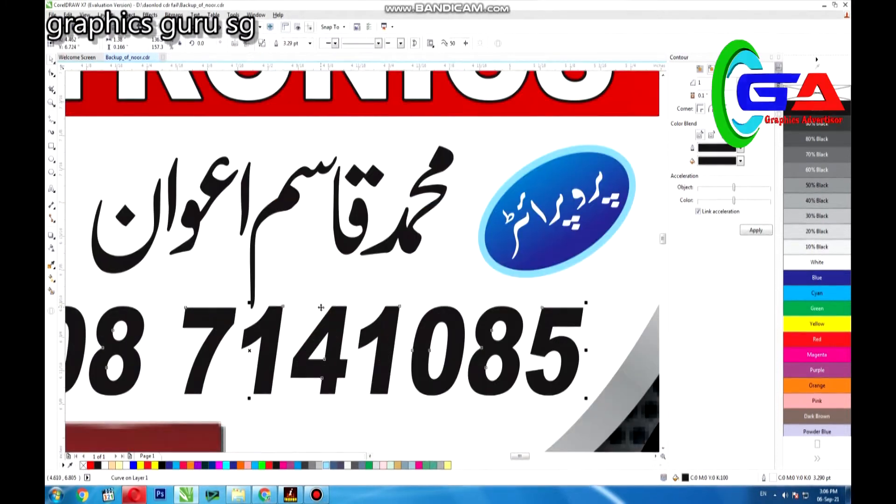
{"action": "scroll", "coordinate": [321, 308], "scroll_direction": "down", "scroll_amount": 2}
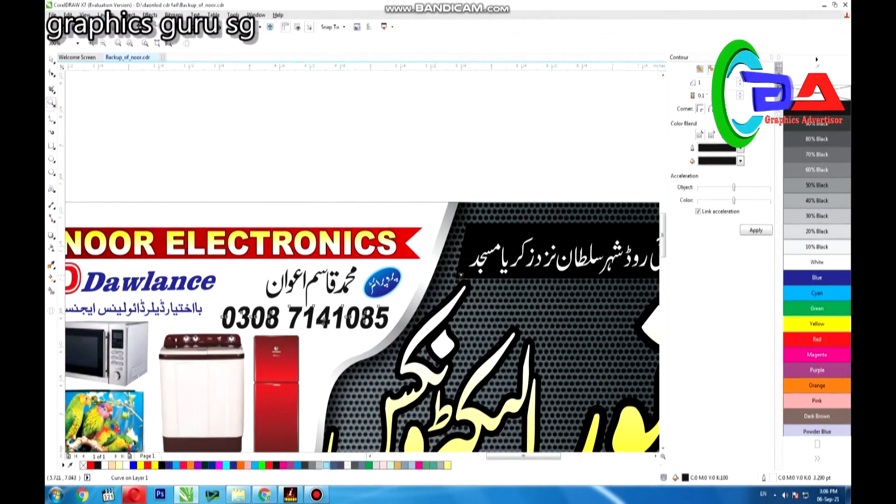
Step: Ungroup the white Urdu address line on the black strip into separate letter shapes
{"action": "left_click_drag", "start_coordinate": [672, 309], "coordinate": [674, 299]}
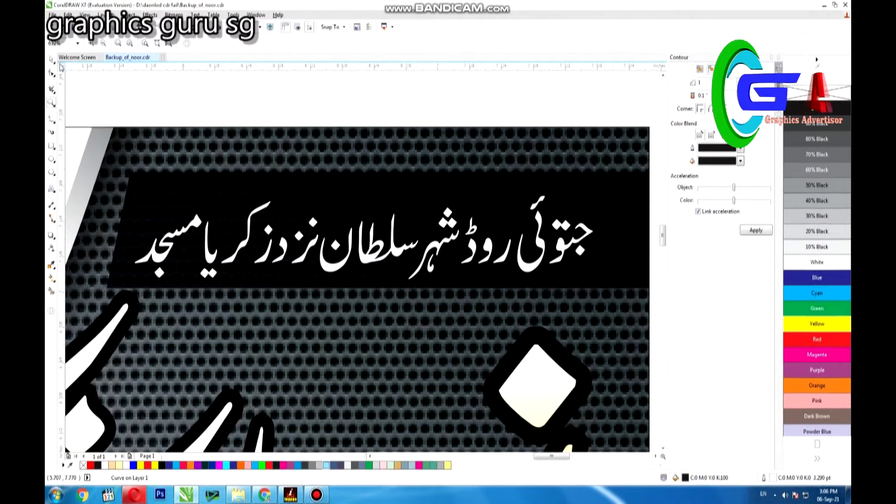
{"action": "left_click", "coordinate": [315, 88]}
{"action": "left_click", "coordinate": [563, 250]}
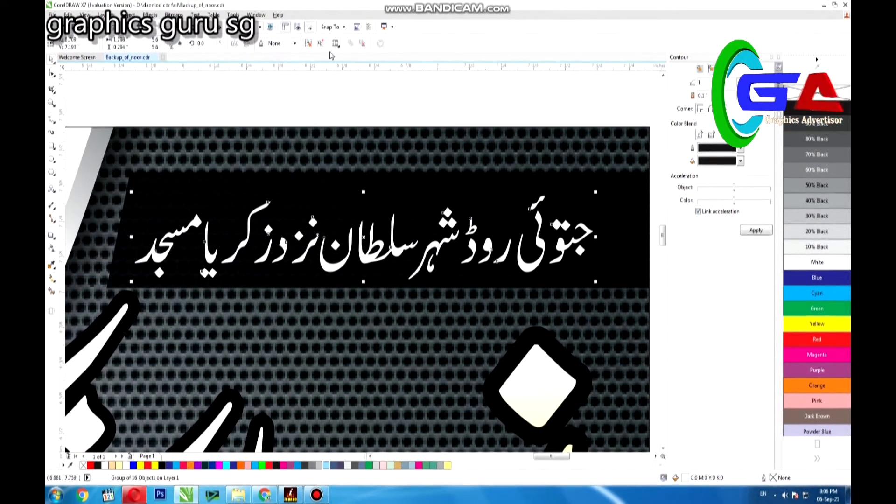
{"action": "left_click", "coordinate": [306, 43]}
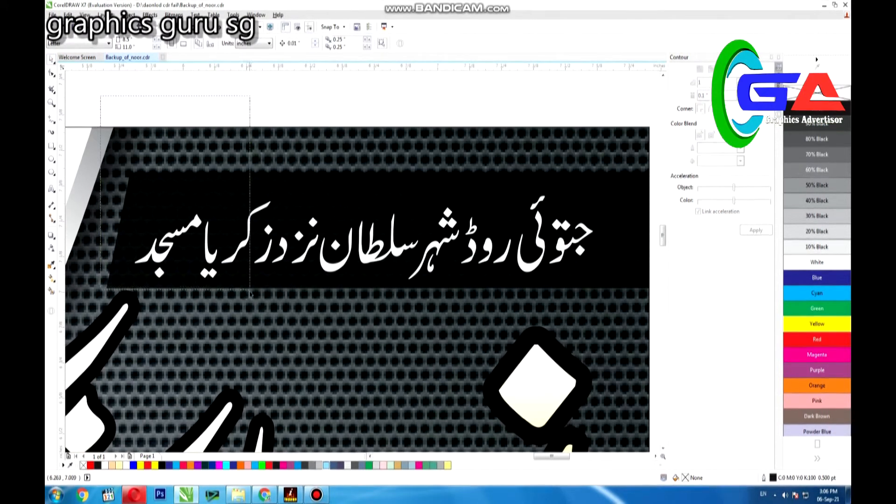
Step: Nudge progressively larger groups of the Urdu address line's letters to the right to close the gaps between its words
{"action": "left_click_drag", "start_coordinate": [250, 293], "coordinate": [250, 292]}
{"action": "left_click_drag", "start_coordinate": [122, 95], "coordinate": [299, 295]}
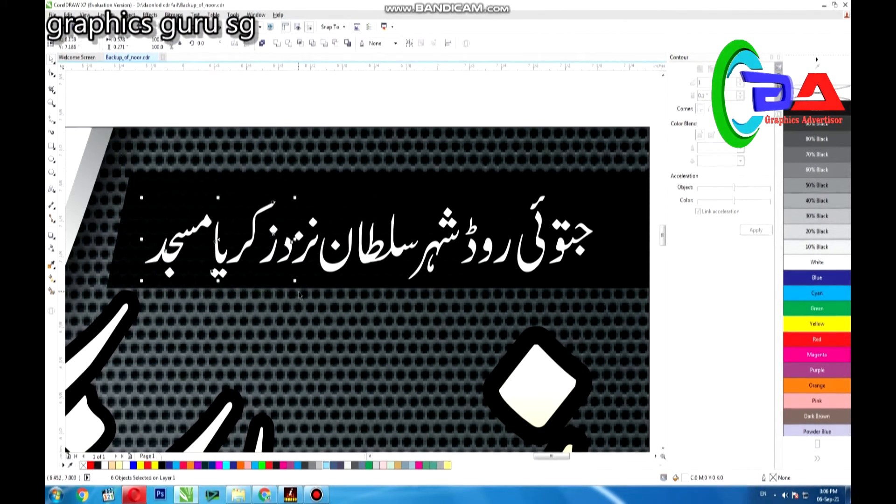
{"action": "left_click_drag", "start_coordinate": [114, 95], "coordinate": [288, 291]}
{"action": "key", "text": "Right"}
{"action": "left_click_drag", "start_coordinate": [131, 81], "coordinate": [364, 288]}
{"action": "key", "text": "Right"}
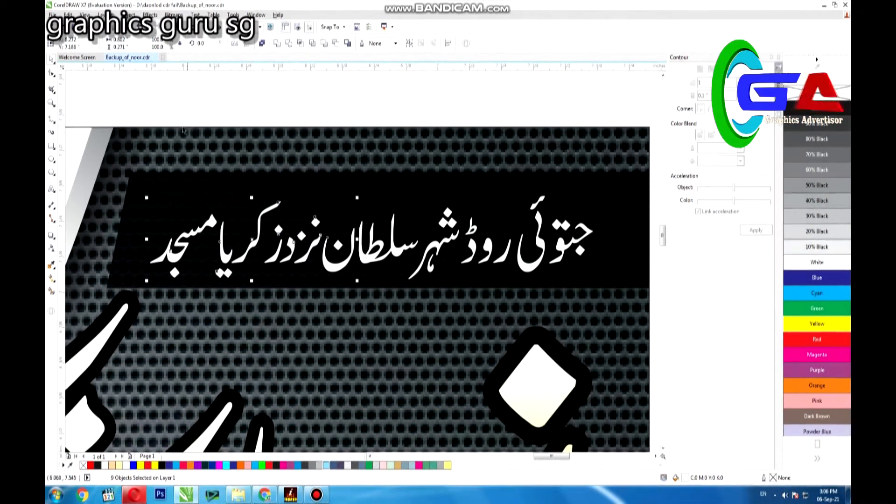
{"action": "left_click_drag", "start_coordinate": [120, 102], "coordinate": [438, 299]}
{"action": "key", "text": "Right"}
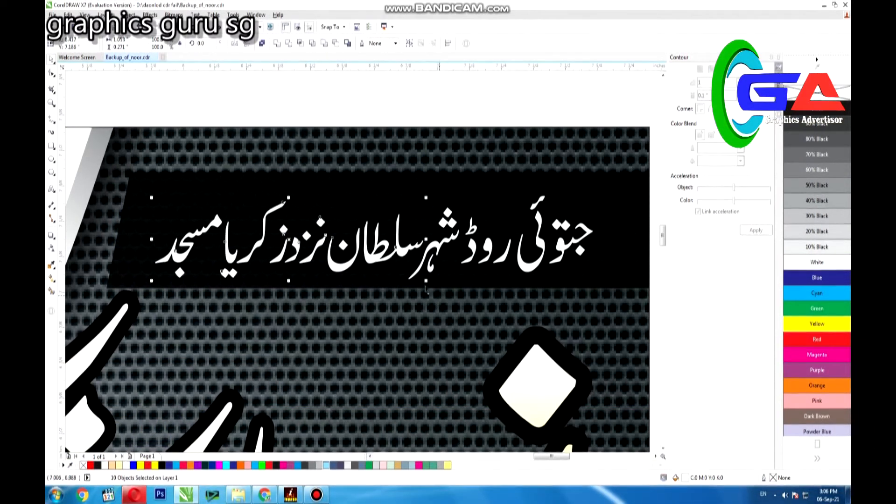
{"action": "left_click_drag", "start_coordinate": [135, 97], "coordinate": [466, 307]}
{"action": "key", "text": "Right"}
{"action": "left_click_drag", "start_coordinate": [308, 241], "coordinate": [496, 289]}
{"action": "left_click_drag", "start_coordinate": [154, 98], "coordinate": [528, 337]}
{"action": "left_click_drag", "start_coordinate": [131, 109], "coordinate": [572, 322]}
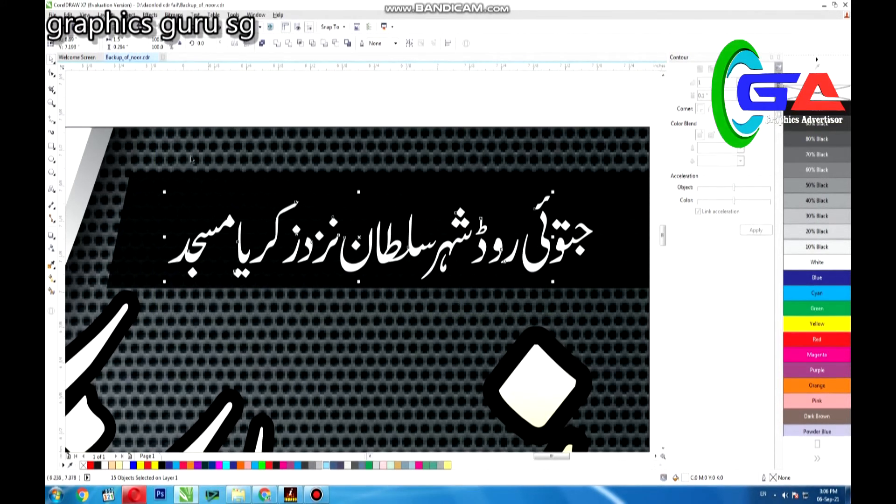
Step: Weld all the address line's letters into a single curve and enlarge it to about 107 percent
{"action": "left_click_drag", "start_coordinate": [155, 105], "coordinate": [616, 346]}
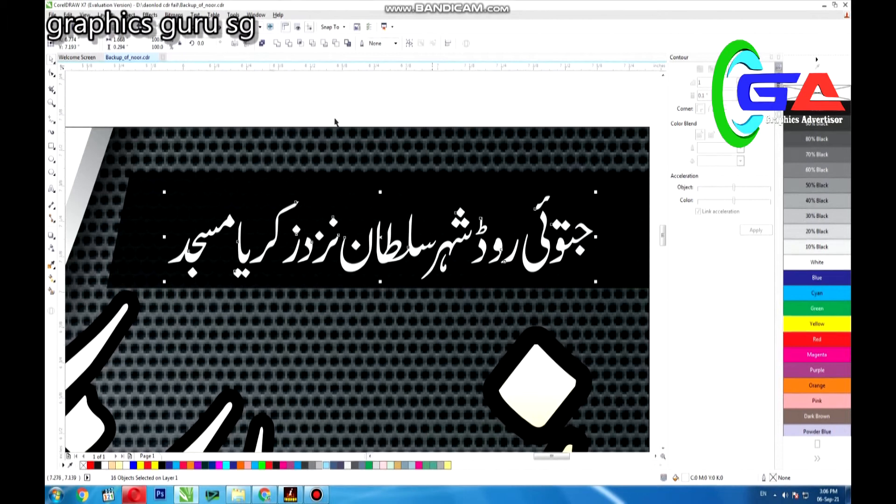
{"action": "left_click", "coordinate": [277, 43]}
{"action": "left_click_drag", "start_coordinate": [164, 192], "coordinate": [134, 157]}
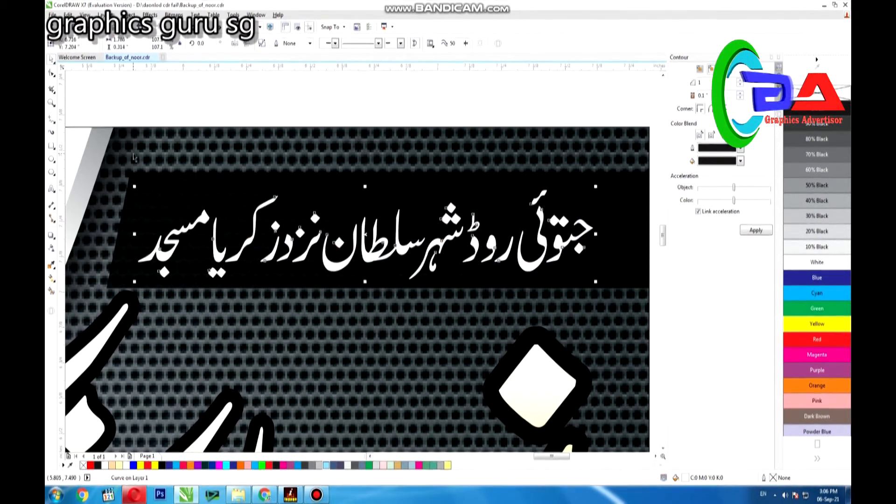
Step: Move the white start of the gradient on the large Urdu word نور lower so the white covers more of it
{"action": "scroll", "coordinate": [134, 157], "scroll_direction": "down", "scroll_amount": 5}
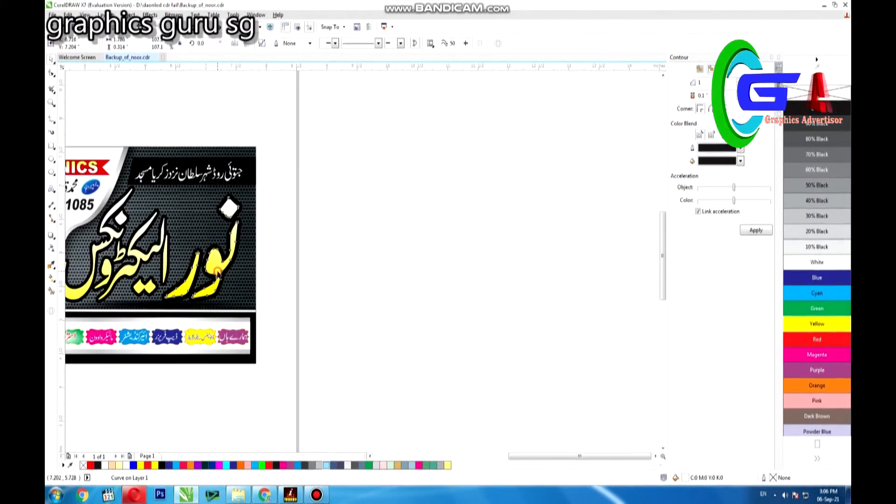
{"action": "key", "text": "F4"}
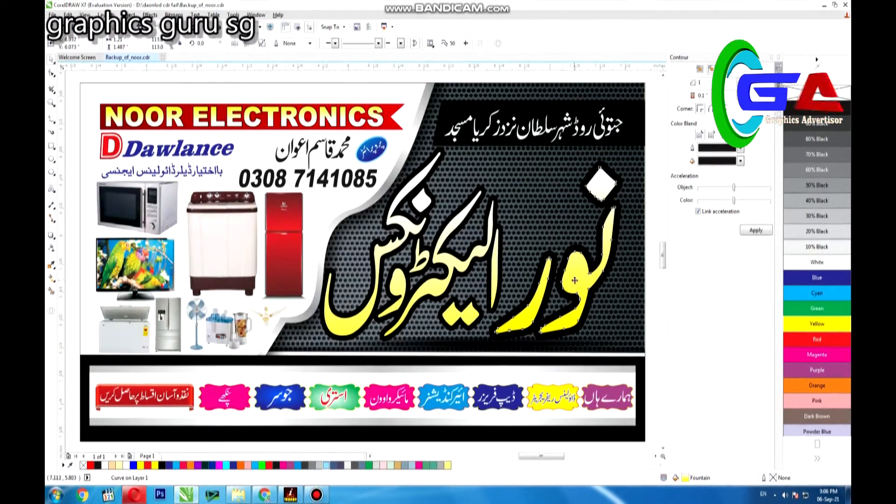
{"action": "scroll", "coordinate": [575, 280], "scroll_direction": "up", "scroll_amount": 1}
{"action": "left_click", "coordinate": [656, 457]}
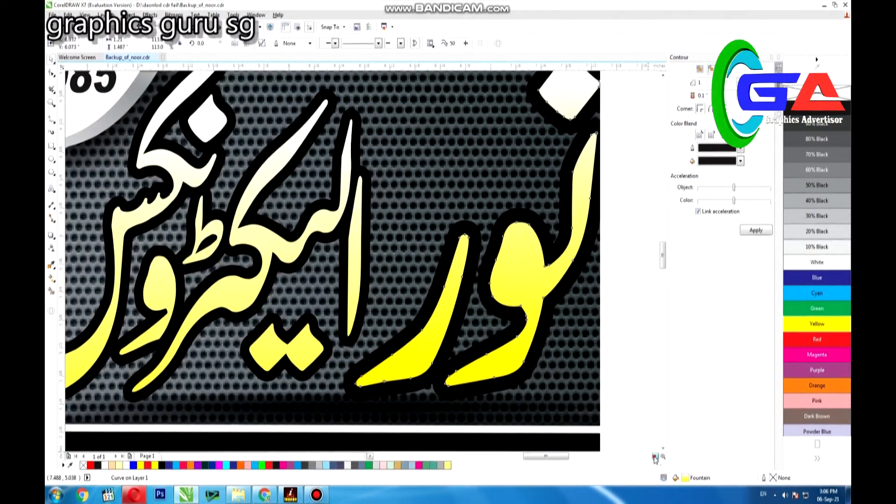
{"action": "left_click", "coordinate": [656, 457]}
{"action": "left_click", "coordinate": [655, 456]}
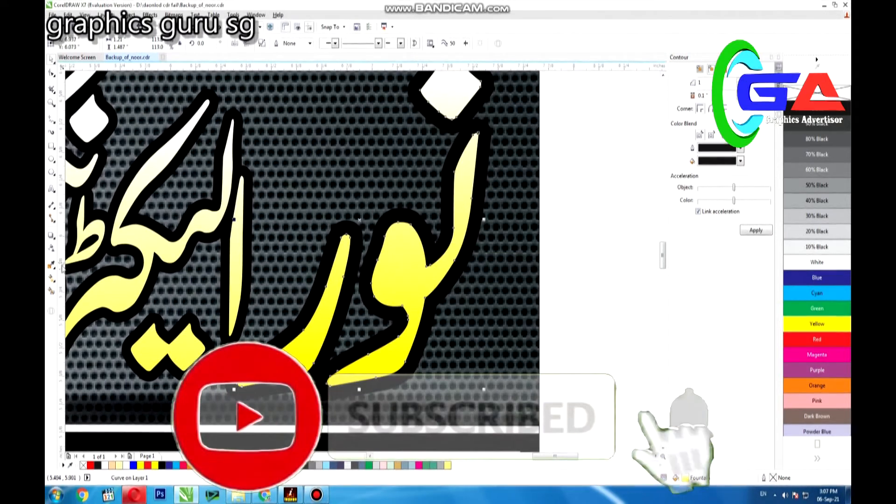
{"action": "left_click", "coordinate": [52, 279]}
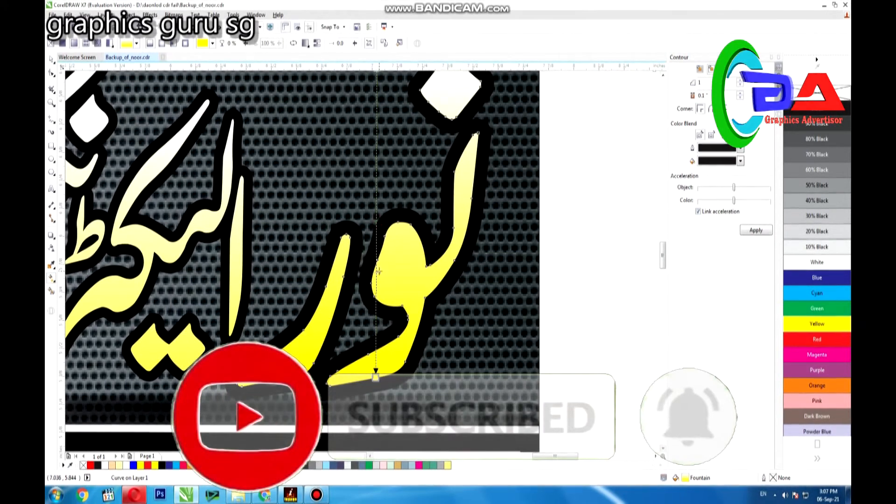
{"action": "scroll", "coordinate": [378, 271], "scroll_direction": "down", "scroll_amount": 2}
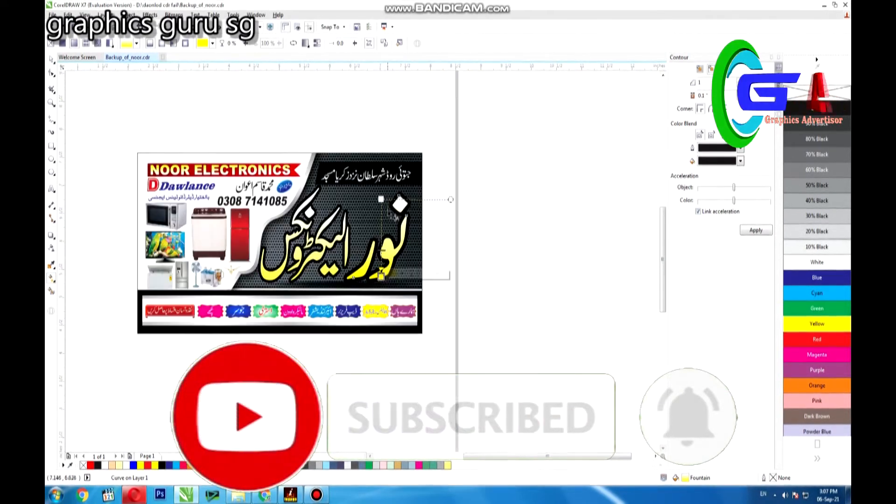
{"action": "left_click_drag", "start_coordinate": [382, 199], "coordinate": [385, 232]}
Step: Adjust the white-to-yellow gradient on the large second Urdu title word so its upper part is whiter
{"action": "left_click", "coordinate": [336, 248]}
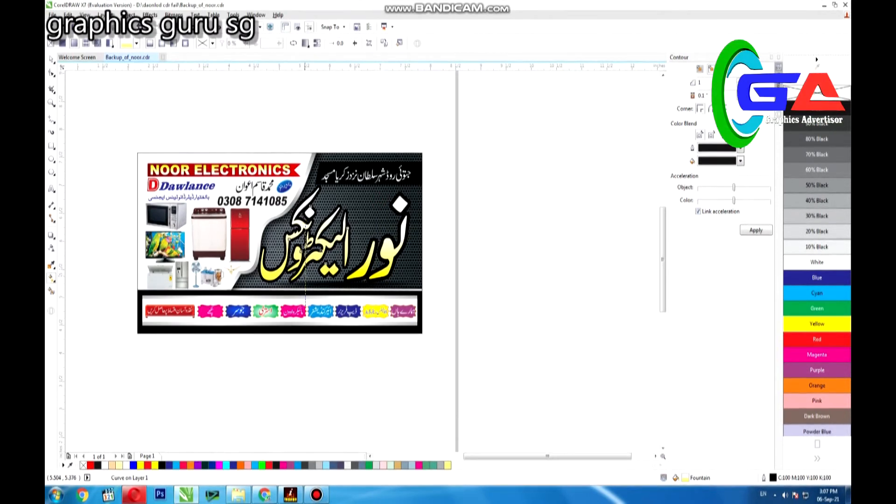
{"action": "left_click_drag", "start_coordinate": [304, 276], "coordinate": [305, 277]}
{"action": "left_click", "coordinate": [244, 292]}
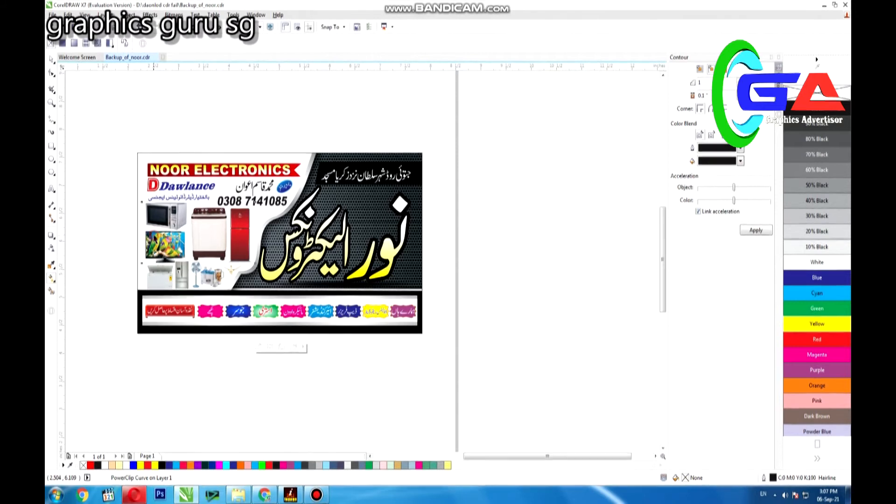
Step: Ungroup the red Urdu slogan banner in the white strip along the sign's bottom down to its individual letters
{"action": "scroll", "coordinate": [179, 234], "scroll_direction": "up", "scroll_amount": 2}
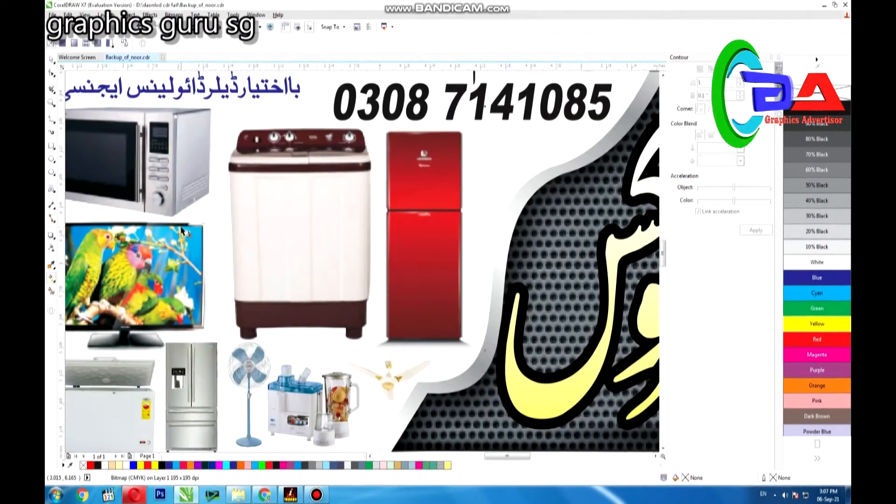
{"action": "scroll", "coordinate": [182, 231], "scroll_direction": "down", "scroll_amount": 1}
{"action": "key", "text": "z"}
{"action": "left_click_drag", "start_coordinate": [113, 368], "coordinate": [214, 402]}
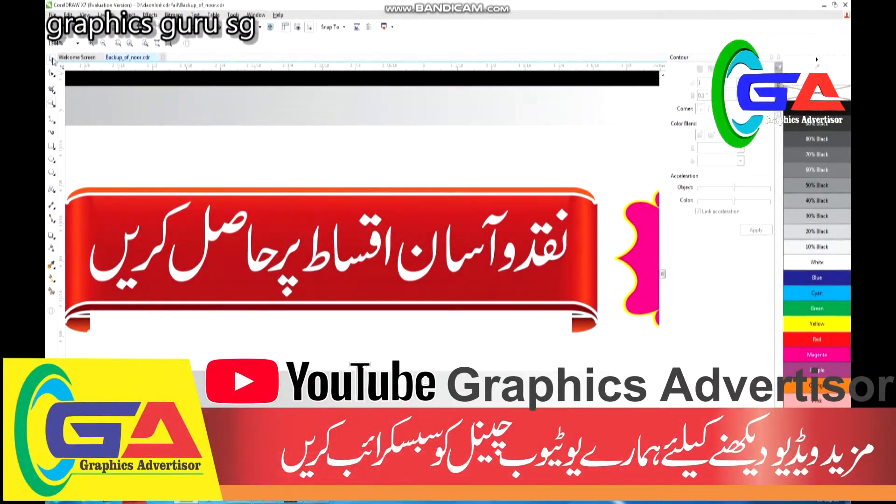
{"action": "left_click", "coordinate": [53, 60]}
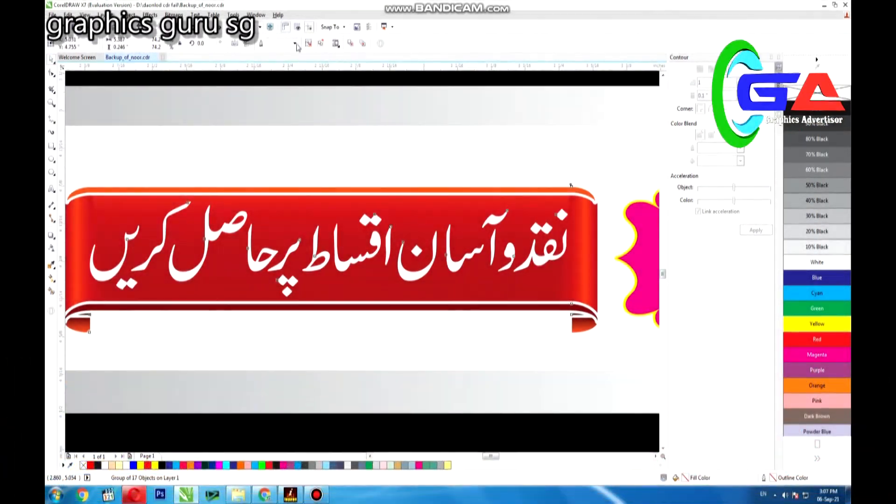
{"action": "left_click", "coordinate": [509, 248]}
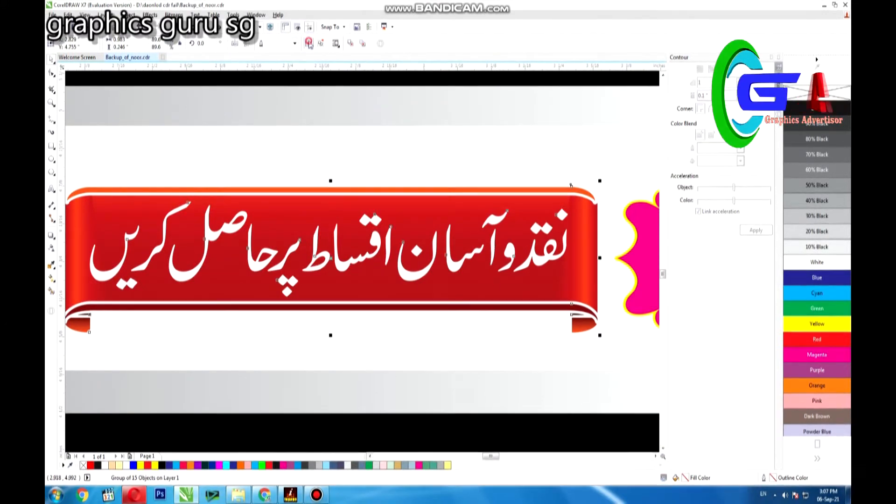
{"action": "left_click", "coordinate": [254, 400]}
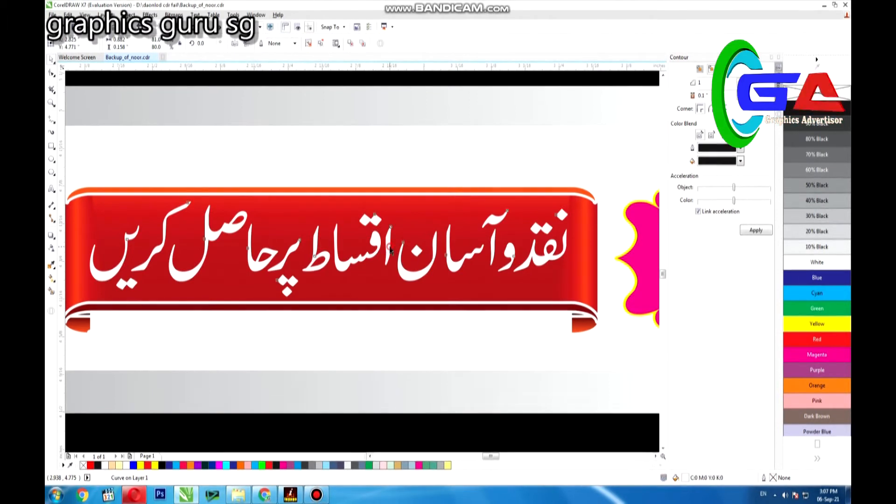
{"action": "left_click", "coordinate": [349, 382]}
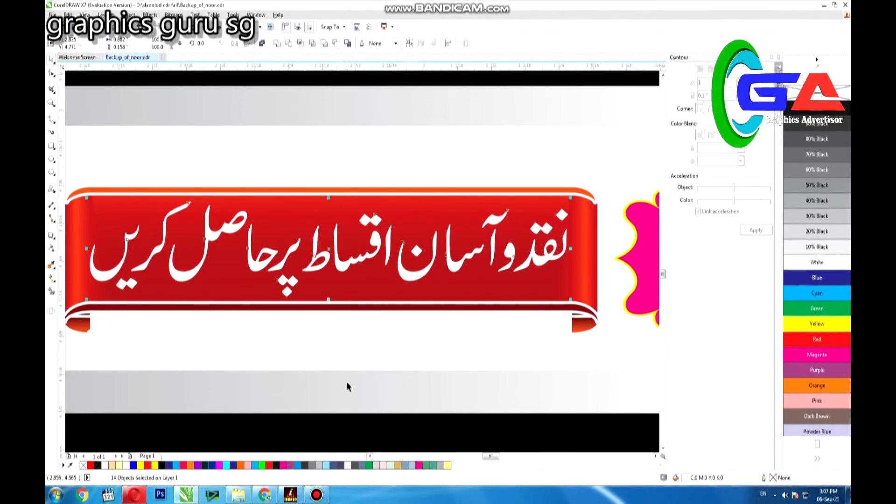
Step: Shift the letters of the word آسان in the red banner's slogan slightly to the right to close the gaps between them
{"action": "left_click_drag", "start_coordinate": [493, 241], "coordinate": [497, 236]}
{"action": "left_click_drag", "start_coordinate": [460, 264], "coordinate": [465, 264]}
{"action": "scroll", "coordinate": [459, 264], "scroll_direction": "down", "scroll_amount": 2}
{"action": "scroll", "coordinate": [460, 264], "scroll_direction": "up", "scroll_amount": 2}
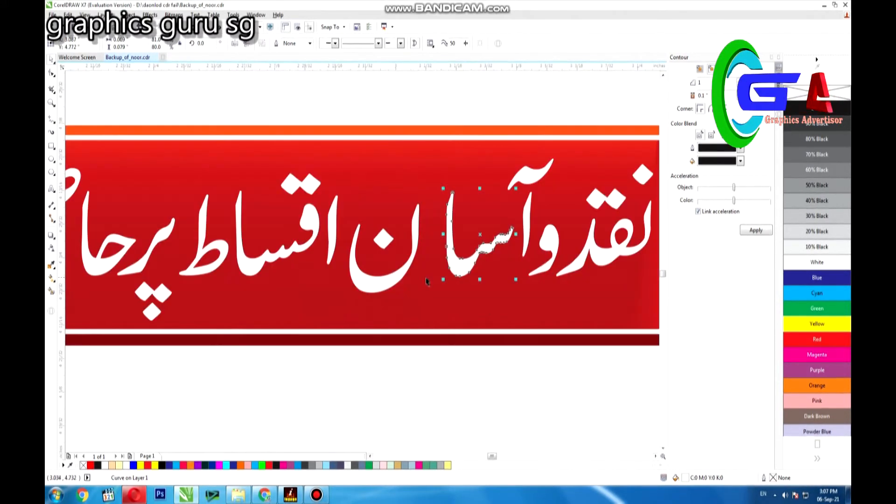
{"action": "left_click_drag", "start_coordinate": [377, 282], "coordinate": [396, 283]}
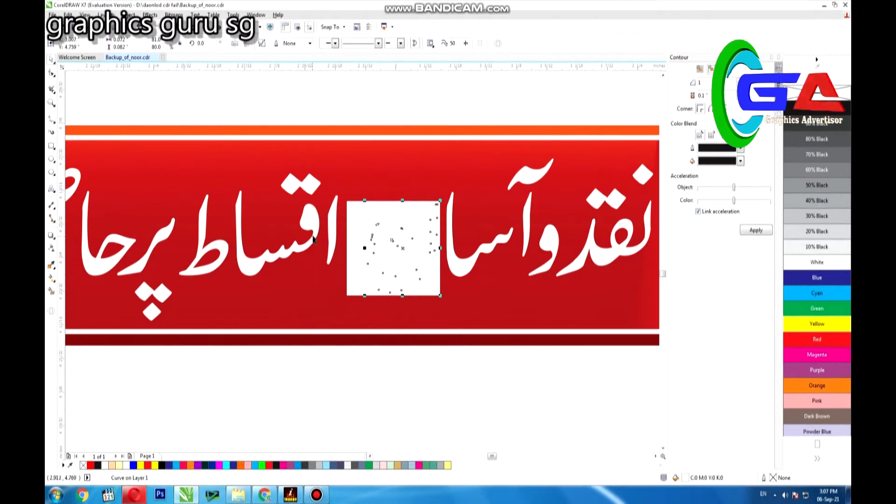
{"action": "scroll", "coordinate": [317, 239], "scroll_direction": "down", "scroll_amount": 2}
{"action": "scroll", "coordinate": [326, 239], "scroll_direction": "up", "scroll_amount": 3}
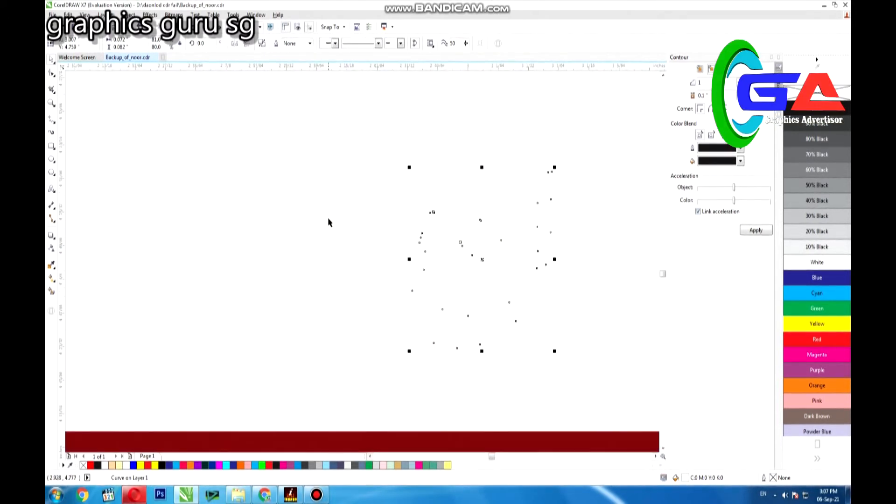
{"action": "scroll", "coordinate": [326, 224], "scroll_direction": "down", "scroll_amount": 3}
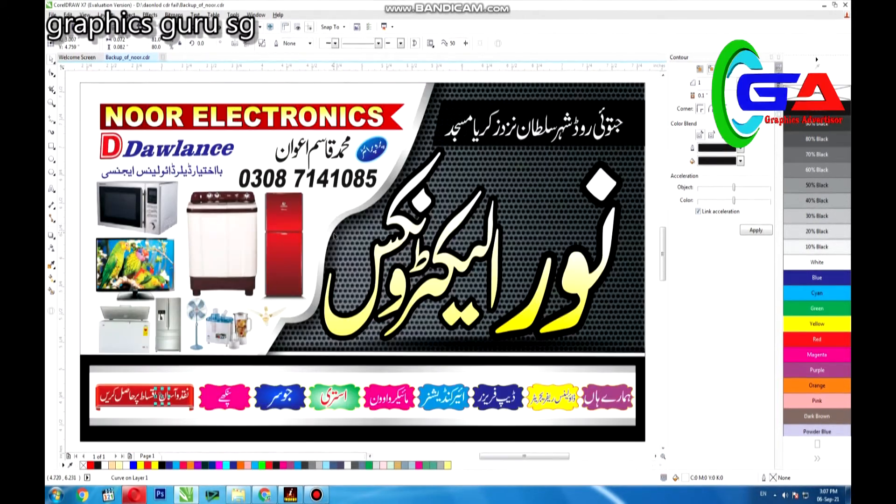
{"action": "left_click", "coordinate": [158, 393]}
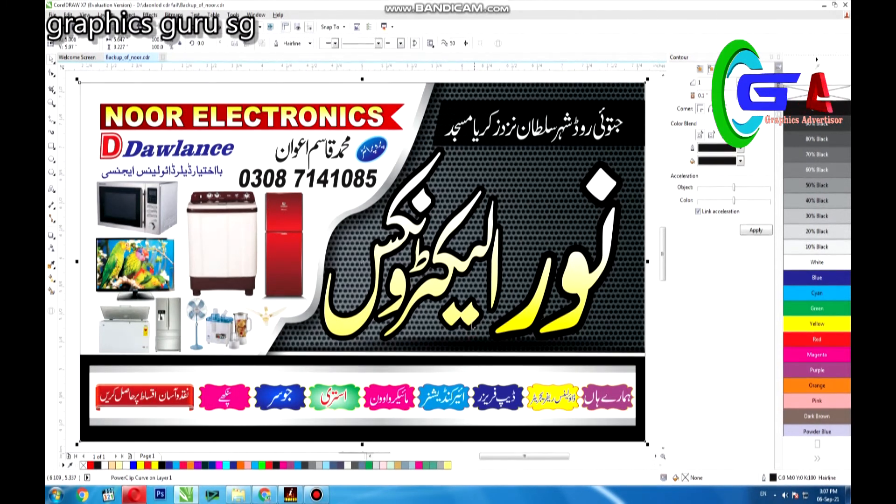
{"action": "scroll", "coordinate": [312, 298], "scroll_direction": "down", "scroll_amount": 2}
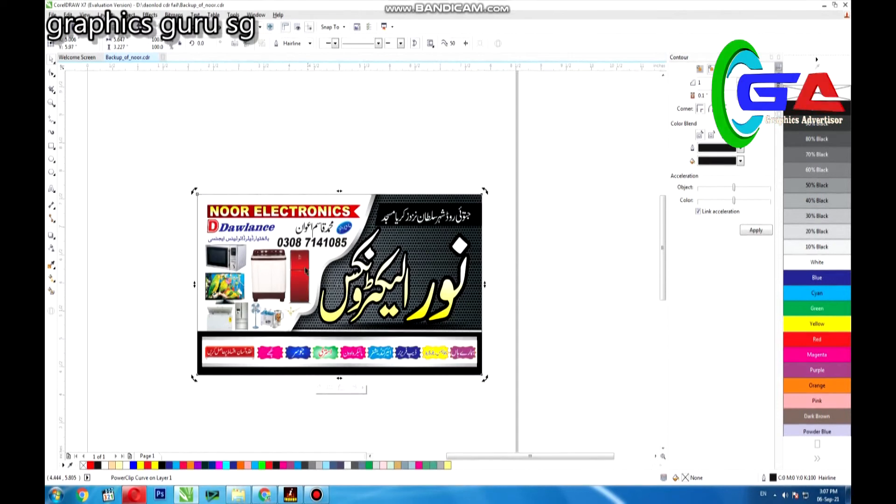
{"action": "left_click", "coordinate": [298, 178]}
{"action": "left_click_drag", "start_coordinate": [155, 160], "coordinate": [584, 422]}
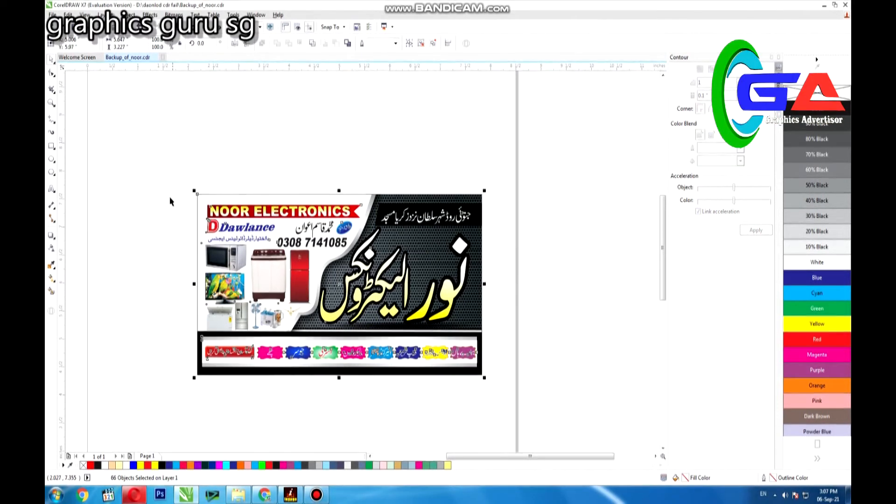
{"action": "left_click_drag", "start_coordinate": [141, 169], "coordinate": [529, 430]}
{"action": "key", "text": "F8"}
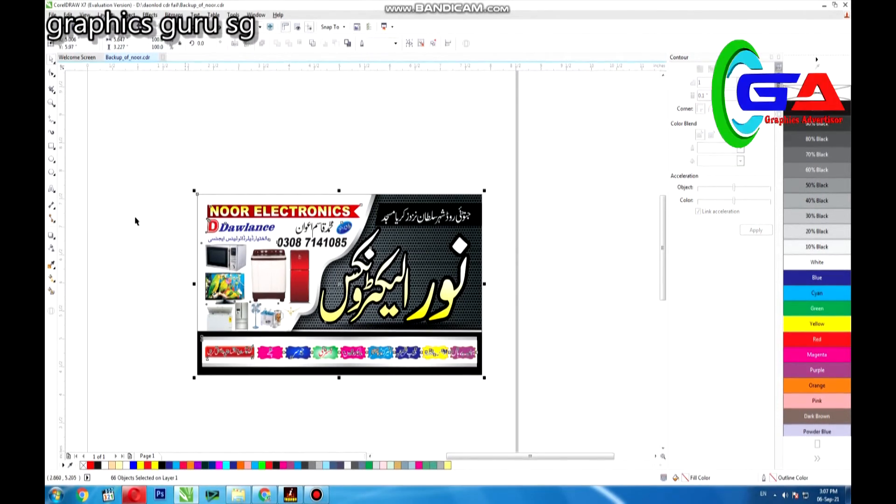
{"action": "left_click", "coordinate": [236, 147]}
{"action": "key", "text": "ctrl+v"}
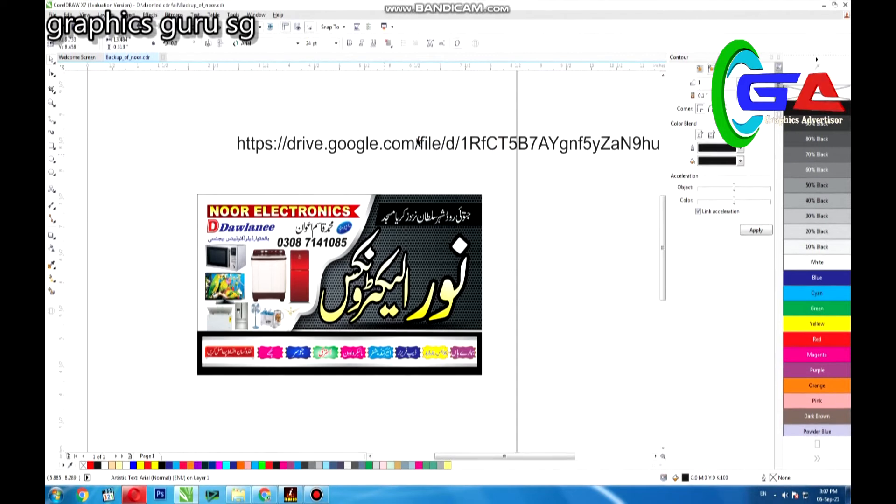
{"action": "key", "text": "Escape"}
{"action": "left_click_drag", "start_coordinate": [353, 159], "coordinate": [286, 164]}
{"action": "key", "text": "Delete"}
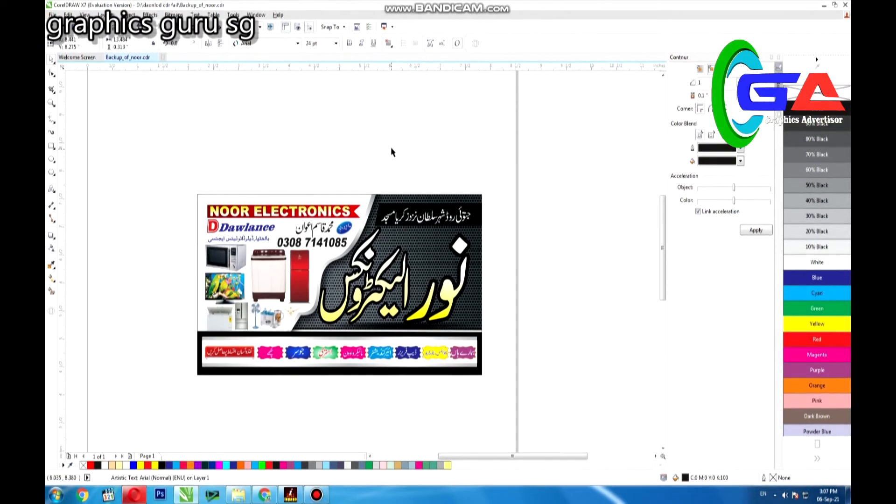
{"action": "key", "text": "F4"}
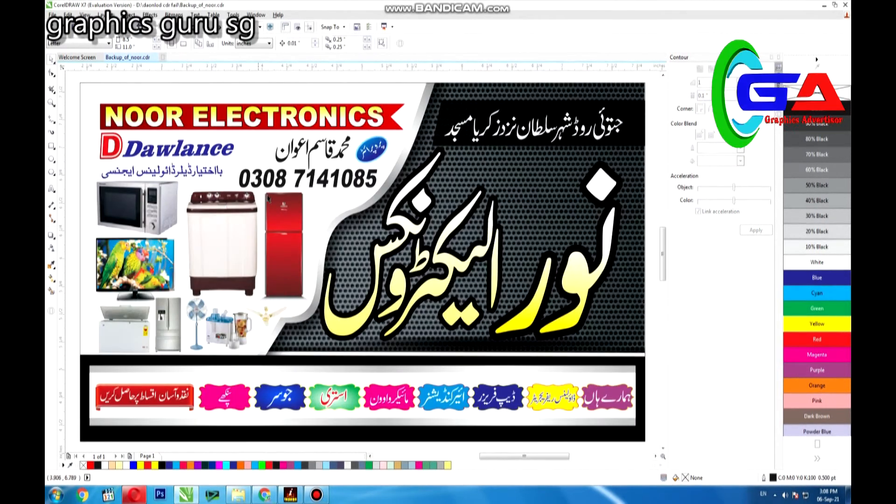
Step: Try adding the text 15 beside the sign's right edge, shrink it to 23.212 pt and delete it
{"action": "scroll", "coordinate": [295, 155], "scroll_direction": "down", "scroll_amount": 1}
{"action": "left_click", "coordinate": [52, 188]}
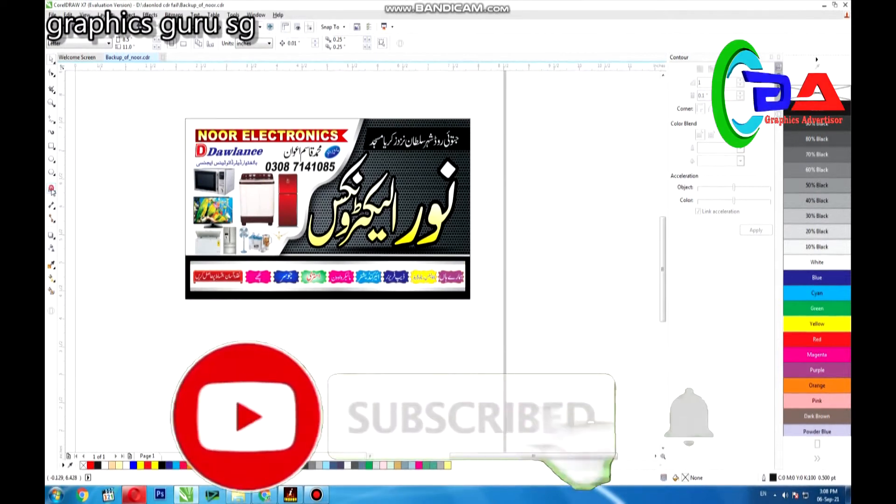
{"action": "left_click", "coordinate": [263, 318]}
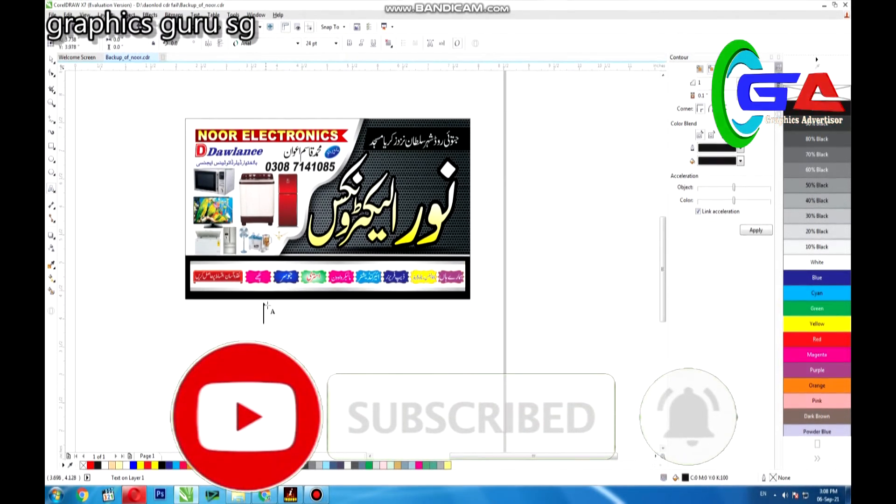
{"action": "key", "text": "F4"}
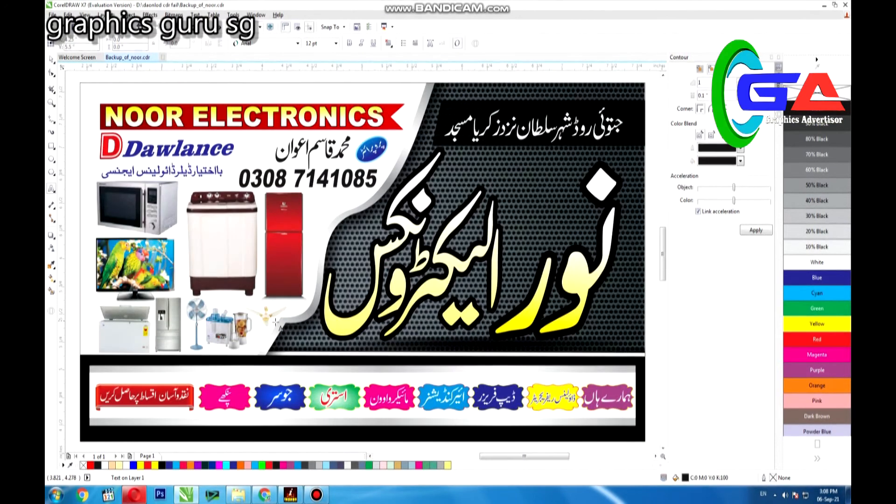
{"action": "key", "text": "shift+F4"}
{"action": "left_click", "coordinate": [393, 255]}
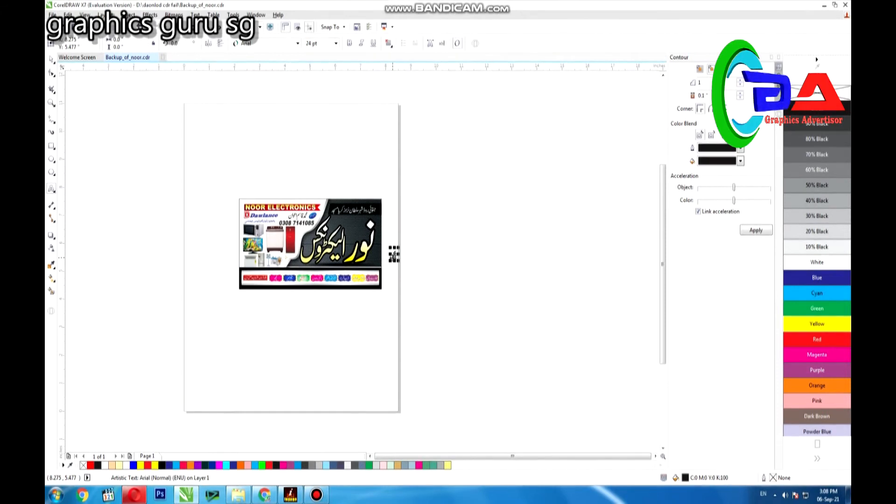
{"action": "scroll", "coordinate": [402, 253], "scroll_direction": "up", "scroll_amount": 5}
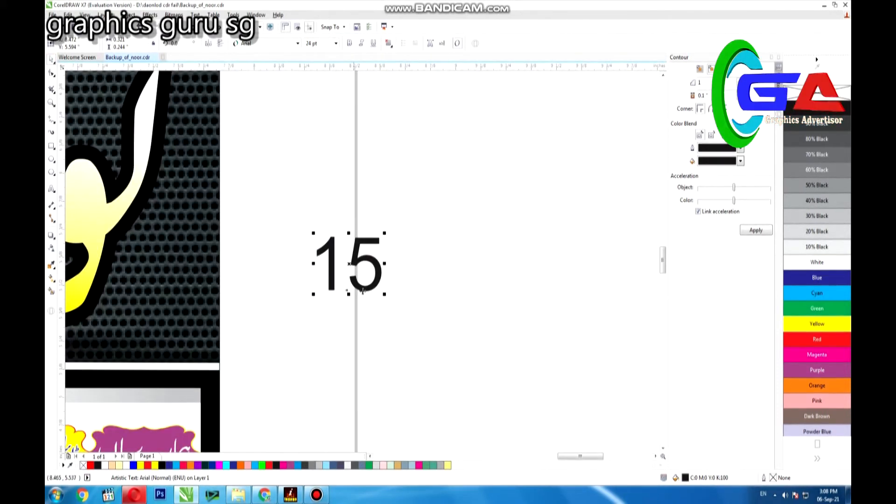
{"action": "mouse_move", "coordinate": [386, 294]}
{"action": "left_mouse_down"}
{"action": "mouse_move", "coordinate": [415, 320]}
{"action": "mouse_move", "coordinate": [384, 293]}
{"action": "left_mouse_up"}
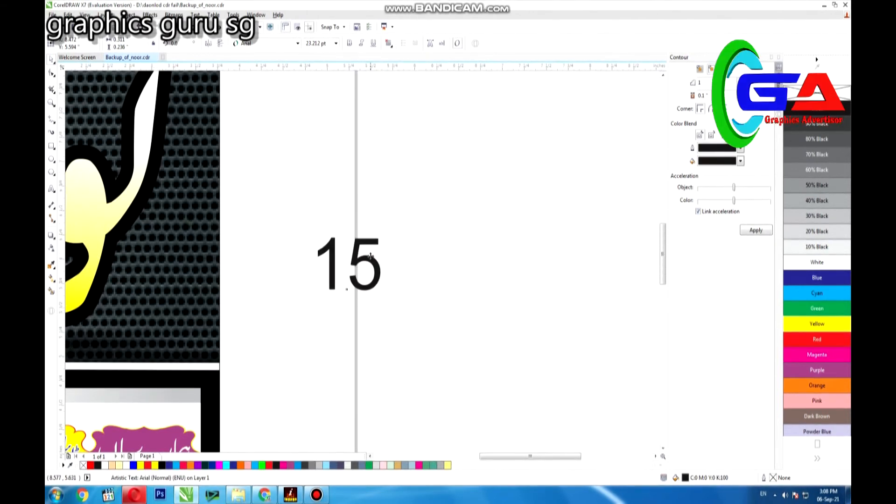
{"action": "key", "text": "F4"}
{"action": "key", "text": "Delete"}
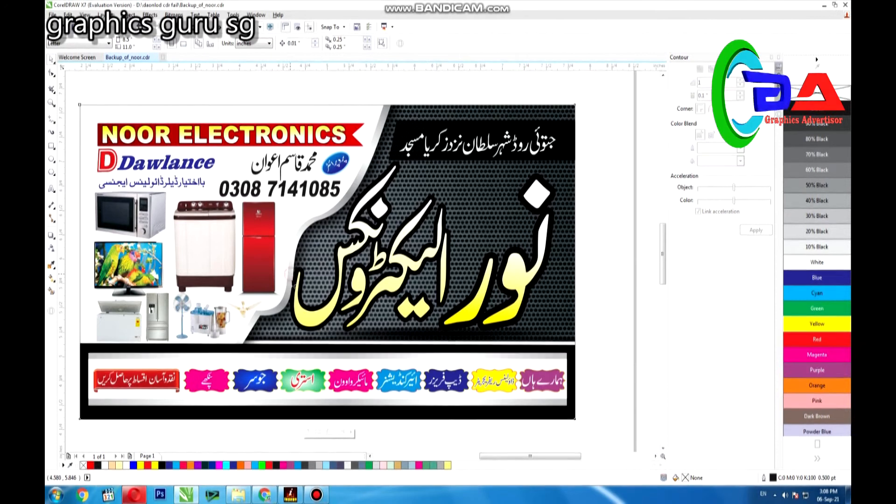
Step: Fill the magenta پنکھے label shape in the bottom strip with Cyan
{"action": "left_click", "coordinate": [350, 380]}
{"action": "left_click", "coordinate": [52, 103]}
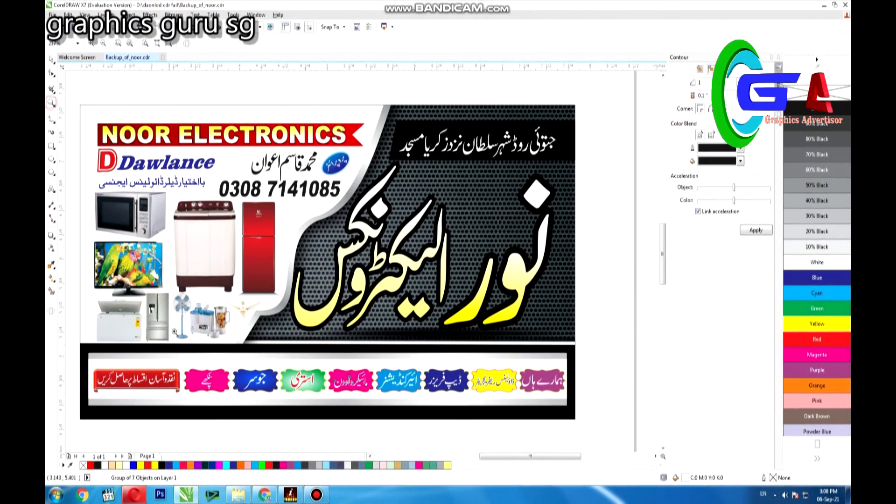
{"action": "left_click_drag", "start_coordinate": [182, 322], "coordinate": [343, 425]}
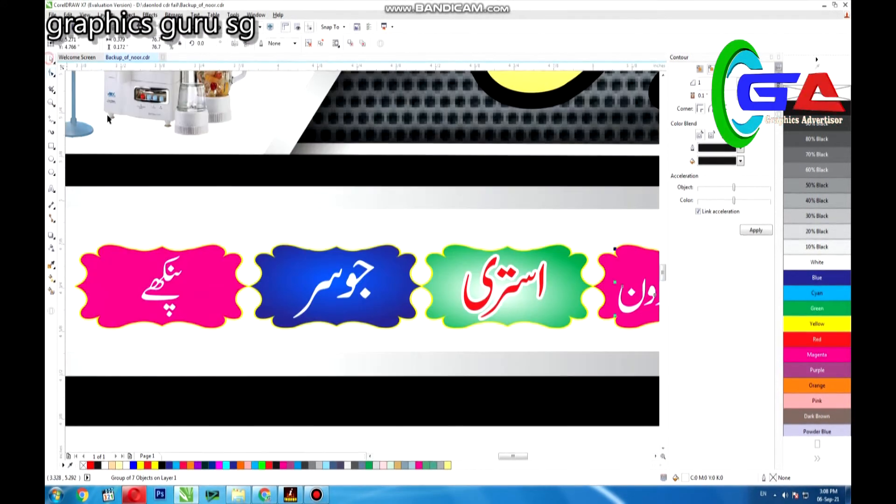
{"action": "left_click", "coordinate": [334, 287]}
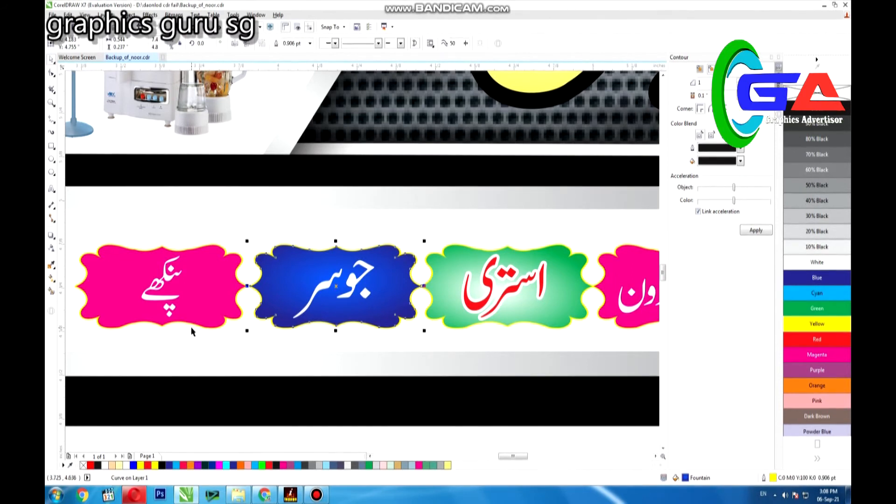
{"action": "left_click", "coordinate": [247, 286]}
{"action": "left_click", "coordinate": [817, 293]}
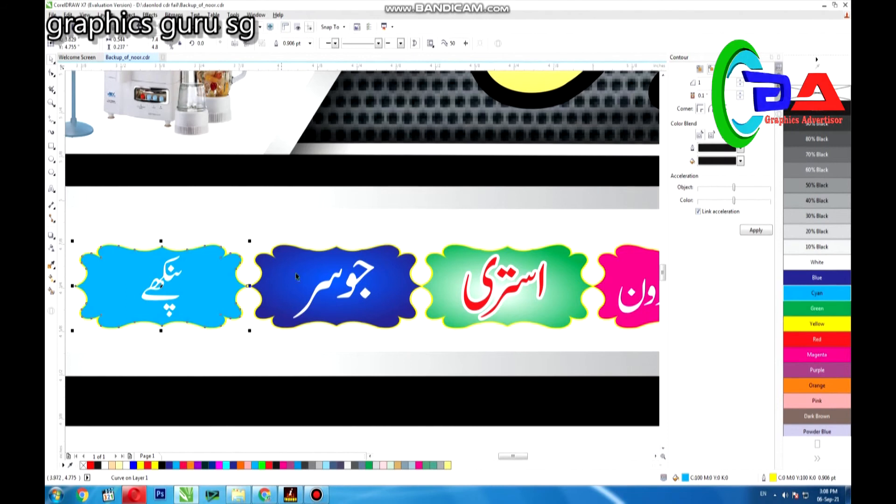
Step: Try several solid fills, including Yellow, Purple and Orange, on the استری label shape and settle on Green
{"action": "left_click", "coordinate": [472, 276]}
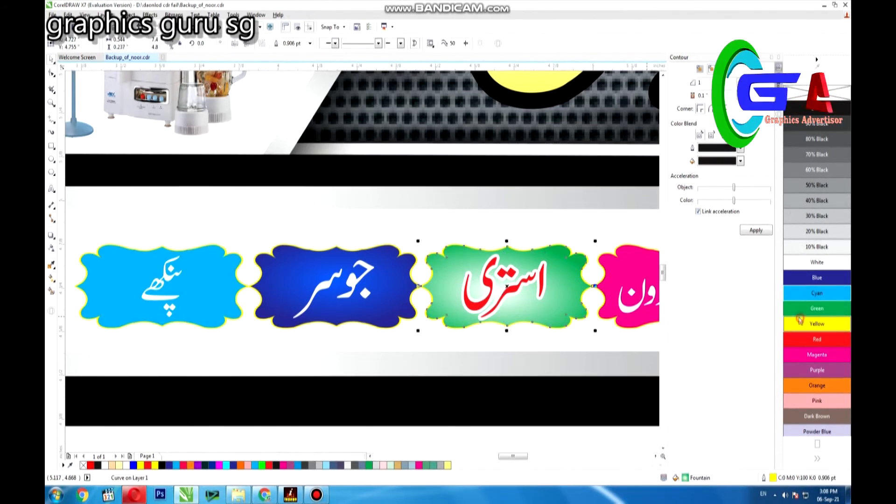
{"action": "left_click", "coordinate": [817, 324]}
{"action": "left_click", "coordinate": [817, 369]}
{"action": "left_click", "coordinate": [817, 385]}
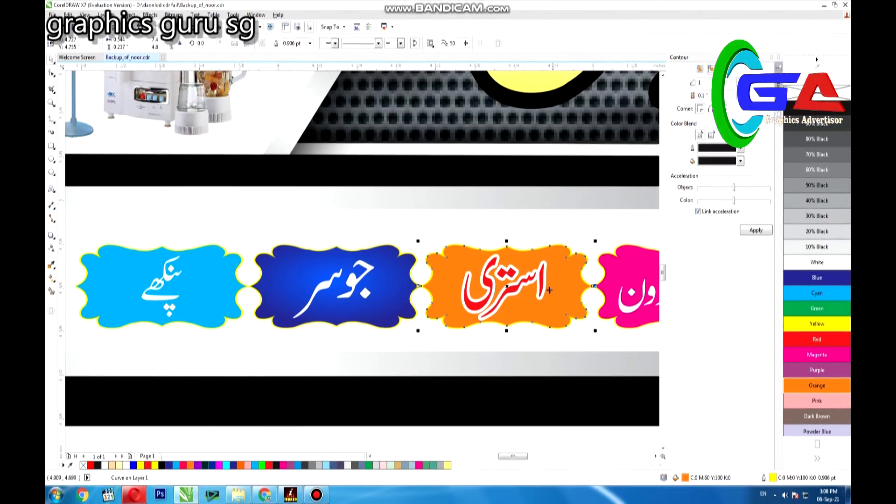
{"action": "scroll", "coordinate": [562, 271], "scroll_direction": "down", "scroll_amount": 2}
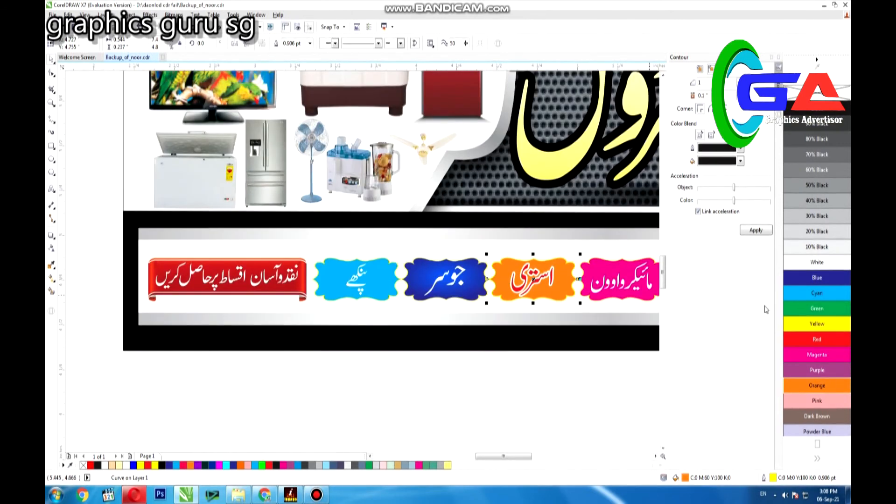
{"action": "left_click", "coordinate": [810, 309]}
{"action": "left_click", "coordinate": [807, 295]}
{"action": "left_click", "coordinate": [816, 312]}
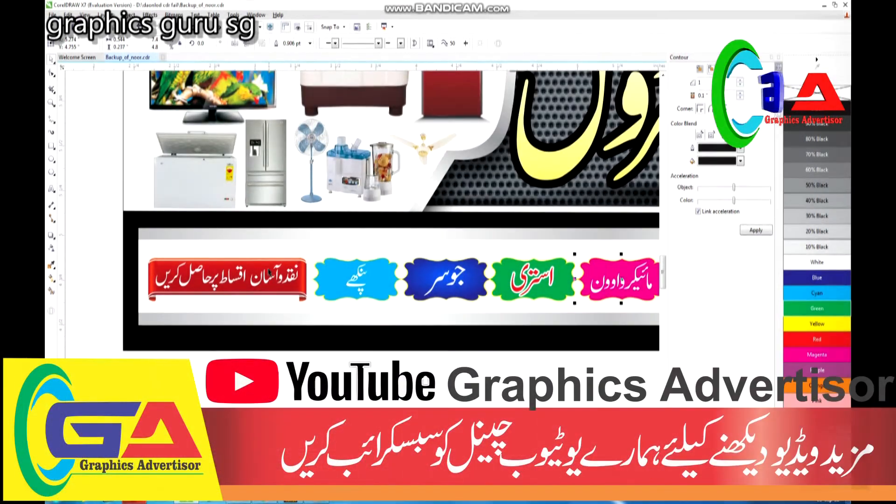
Step: Add the text 91 just outside the sign's right edge
{"action": "left_click", "coordinate": [279, 288]}
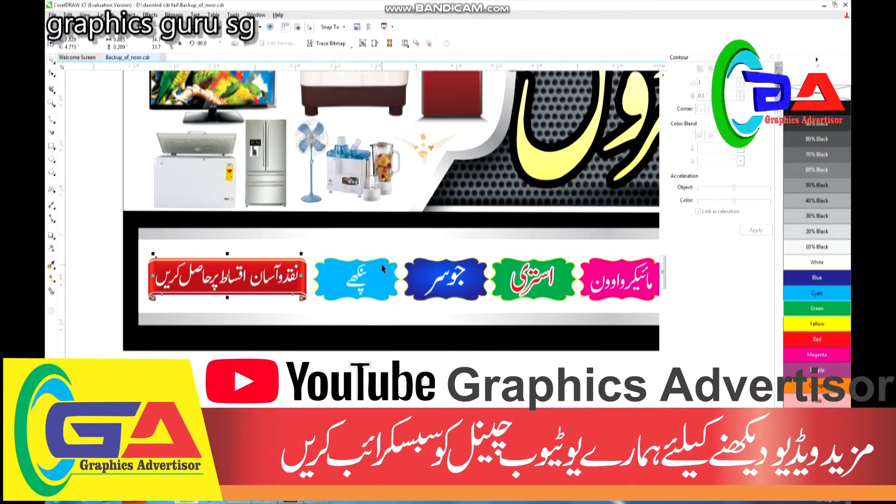
{"action": "scroll", "coordinate": [382, 269], "scroll_direction": "down", "scroll_amount": 3}
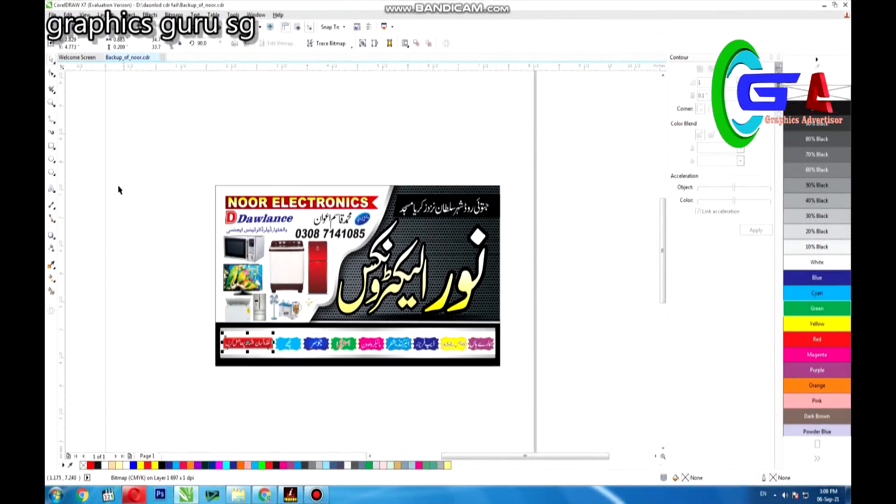
{"action": "left_click", "coordinate": [149, 172]}
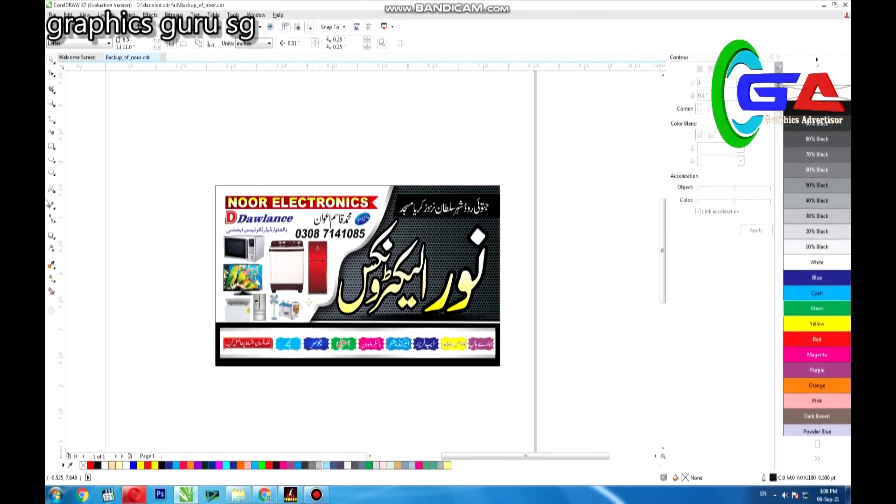
{"action": "left_click", "coordinate": [509, 267]}
{"action": "type", "text": "91"}
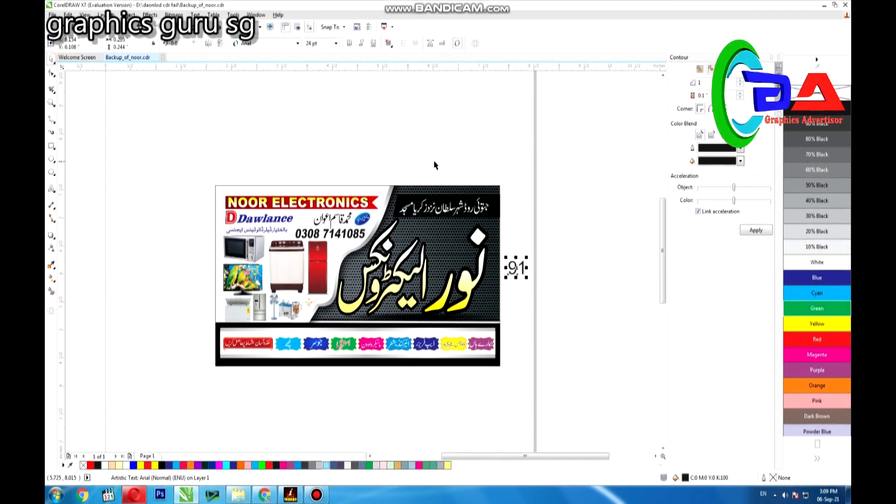